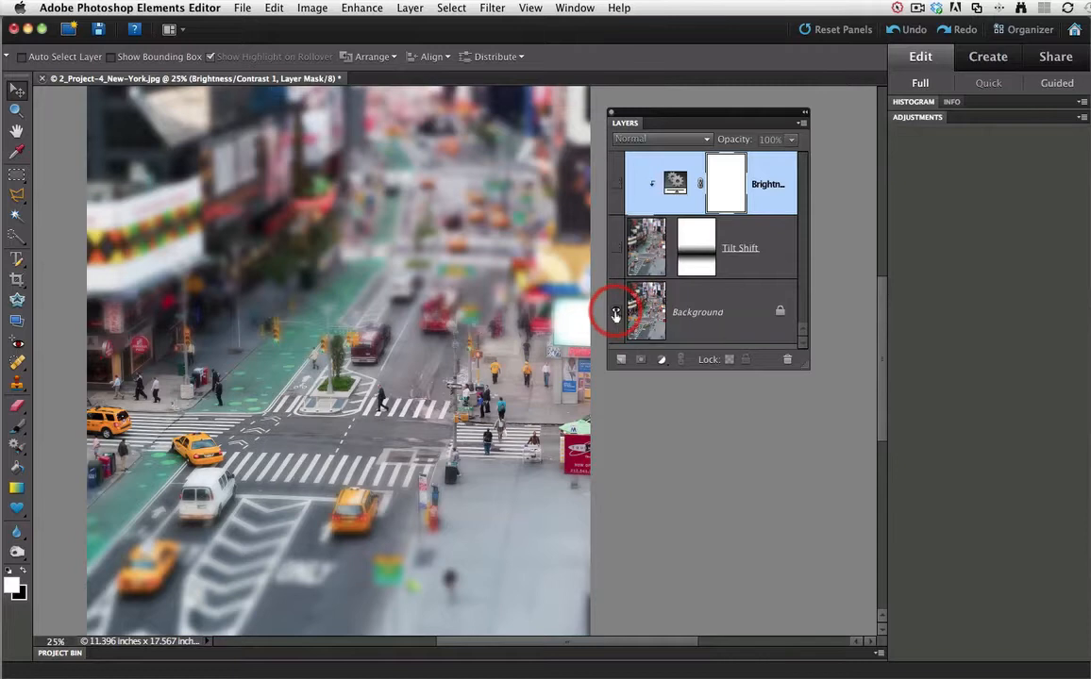
# Compare the original New York photo with the tilt-shift version by isolating the Background layer, inspecting the street scene and restoring all layers.
pyautogui.keyDown('alt'); pyautogui.click(615, 312); pyautogui.keyUp('alt')
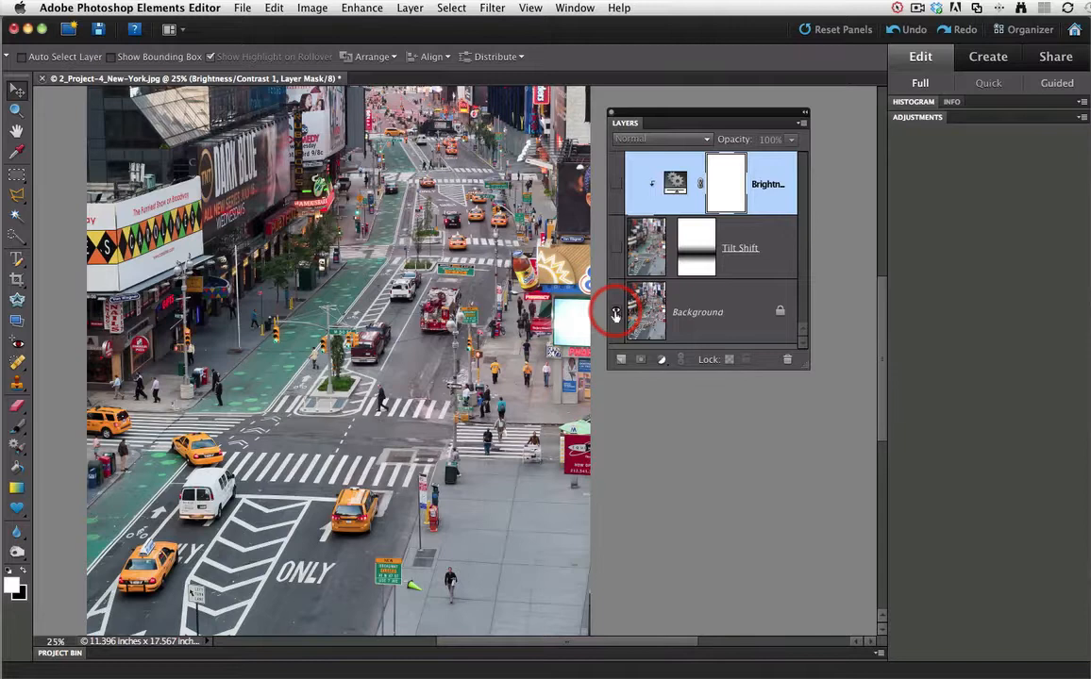
pyautogui.scroll(3, 460, 236)
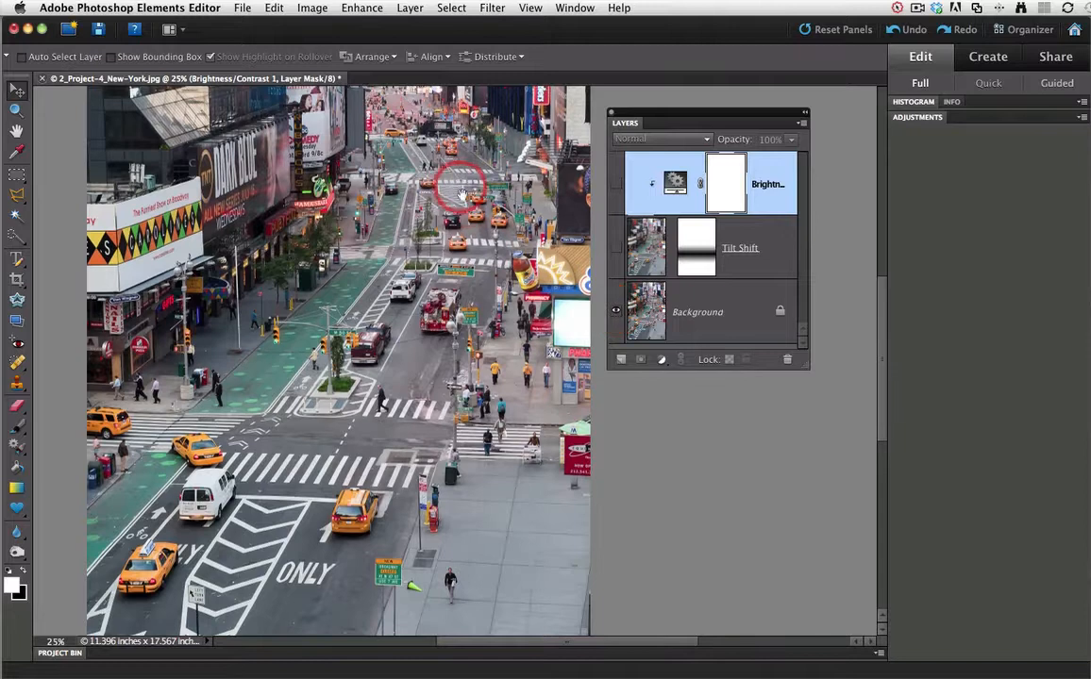
pyautogui.moveTo(460, 238); pyautogui.dragTo(458, 310)
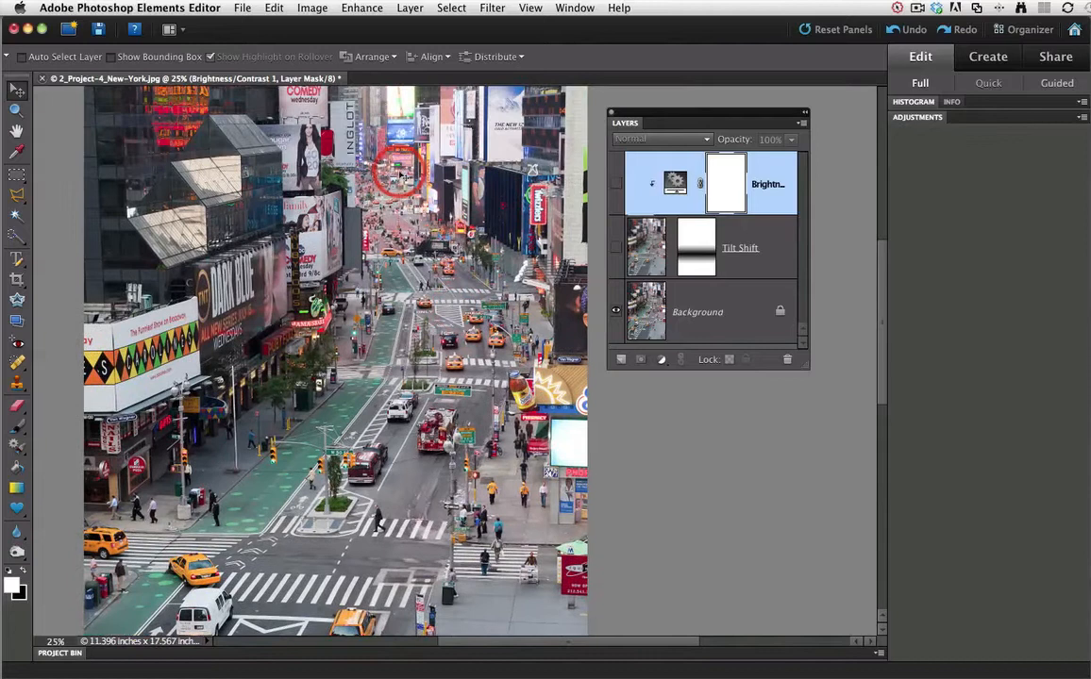
pyautogui.moveTo(427, 536); pyautogui.dragTo(429, 378)
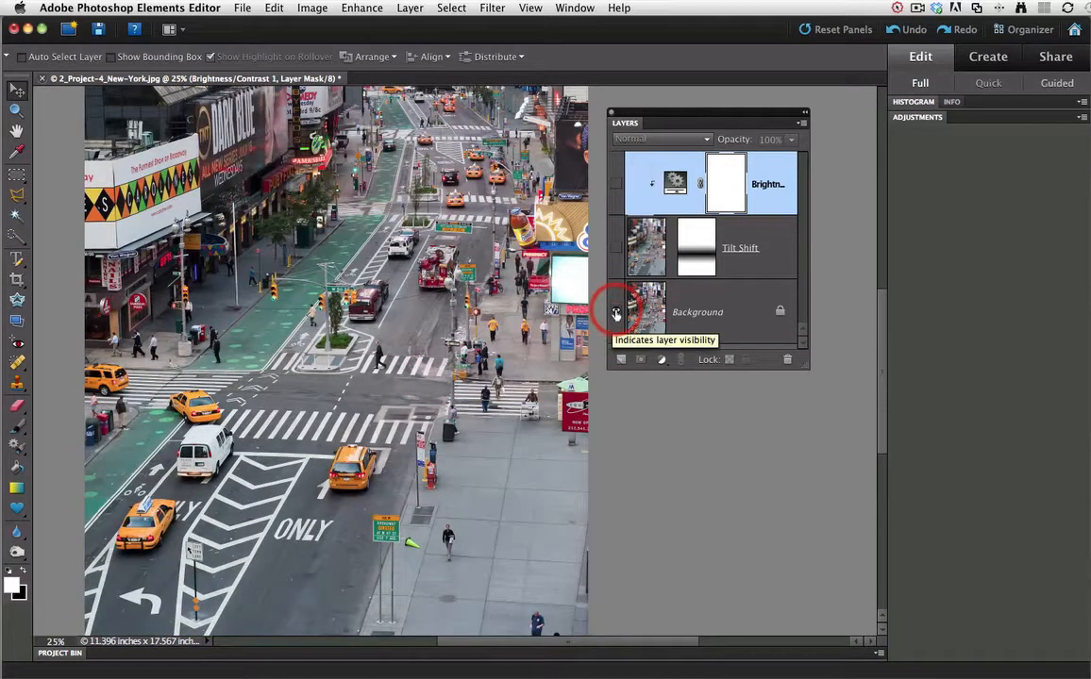
pyautogui.keyDown('alt'); pyautogui.click(615, 314); pyautogui.keyUp('alt')
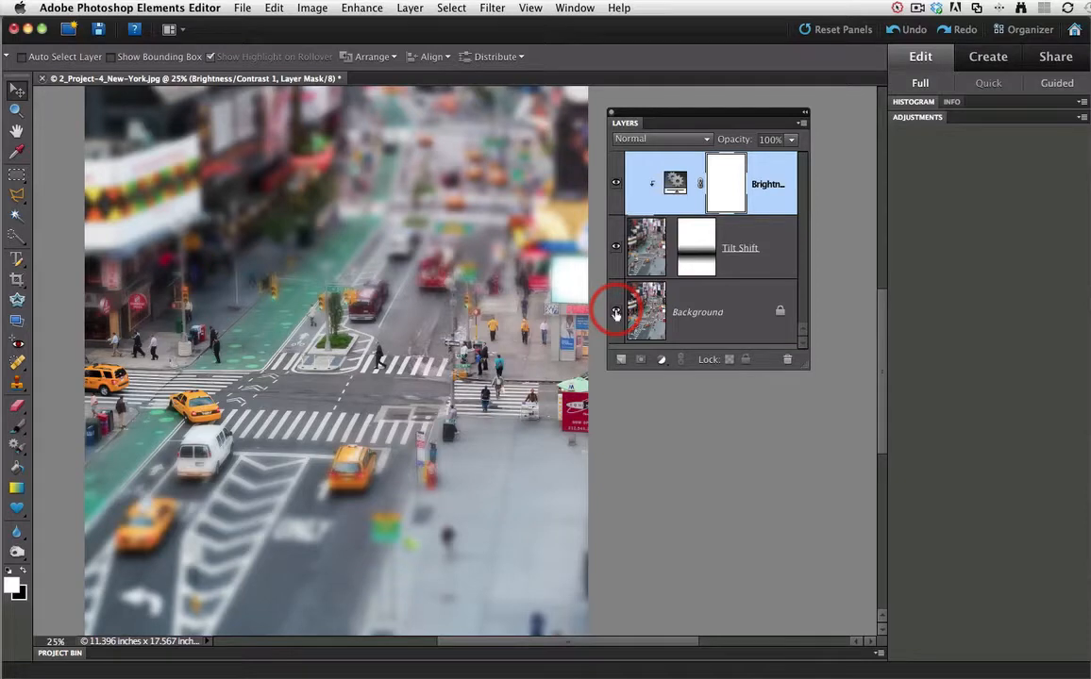
# Delete the Brightness/Contrast adjustment layer together with the Tilt Shift layer, leaving only the Background.
pyautogui.keyDown('shift'); pyautogui.click(756, 265); pyautogui.keyUp('shift')
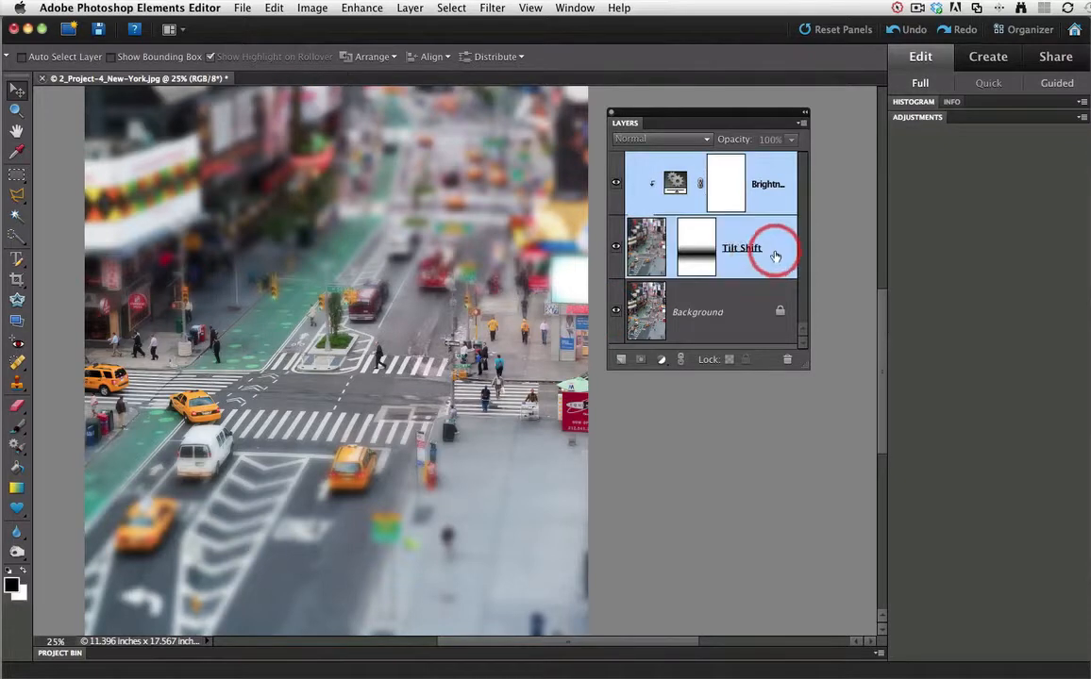
pyautogui.moveTo(776, 257); pyautogui.dragTo(786, 360)
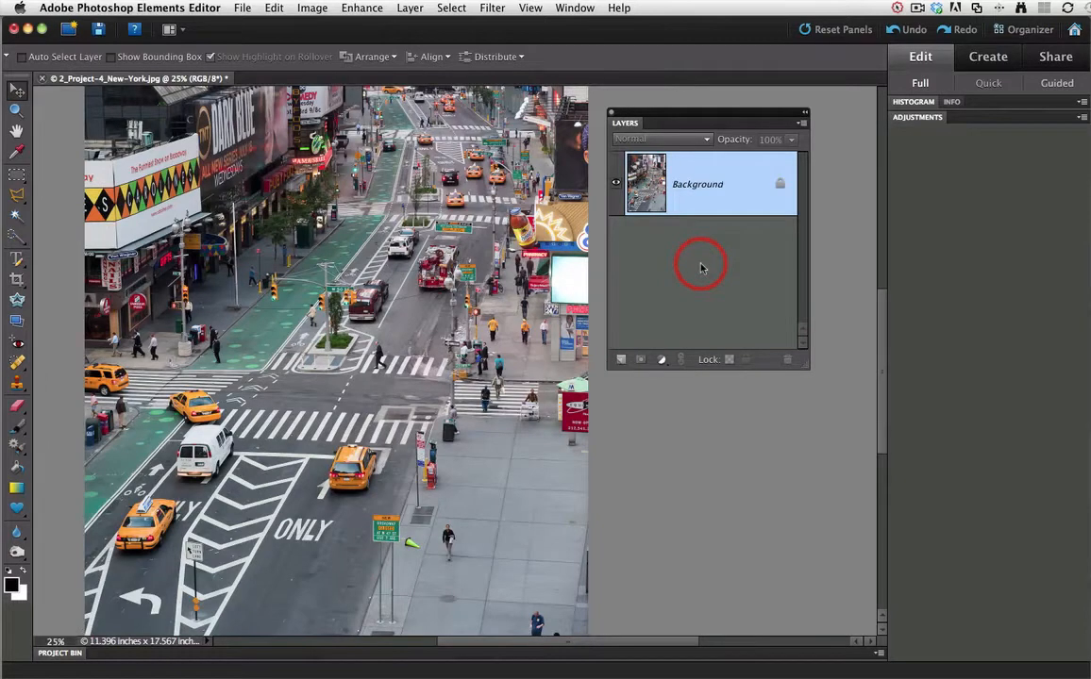
# Duplicate the Background layer and rename the copy Tilt Shift.
pyautogui.press('super+j')
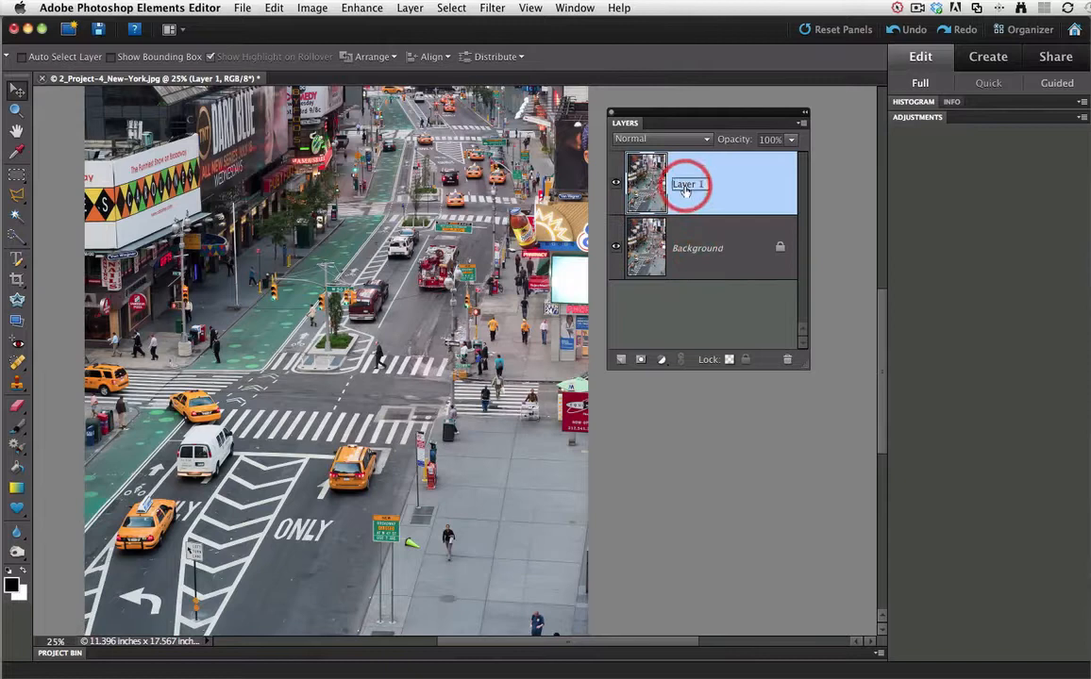
pyautogui.doubleClick(687, 185)
pyautogui.write('Tilt')
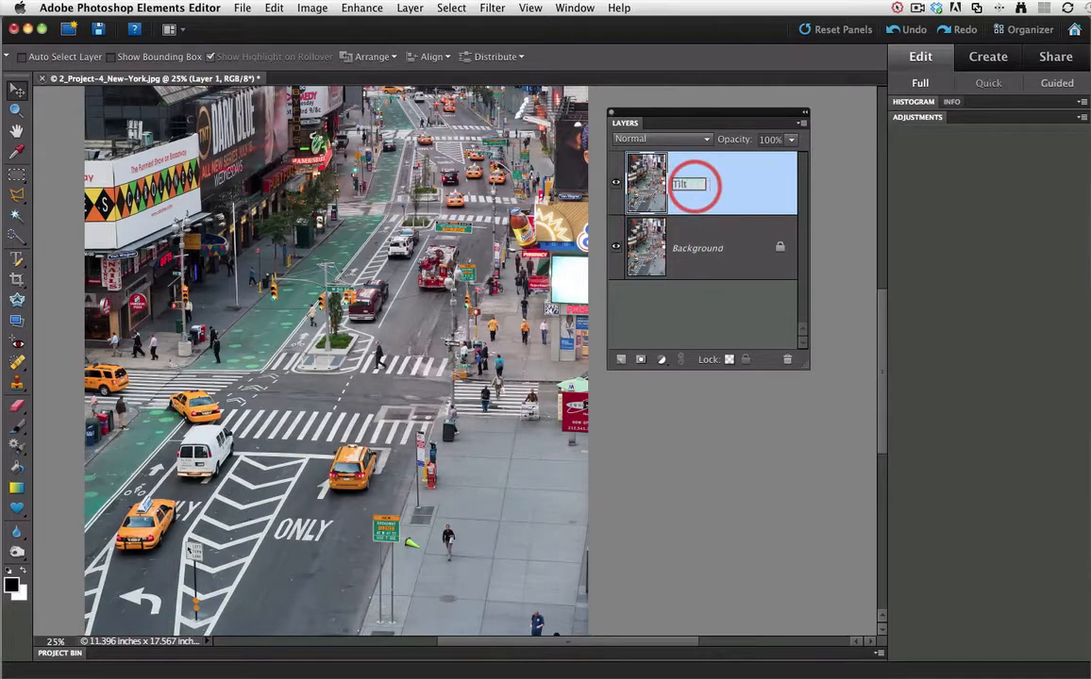
pyautogui.write(' Shift')
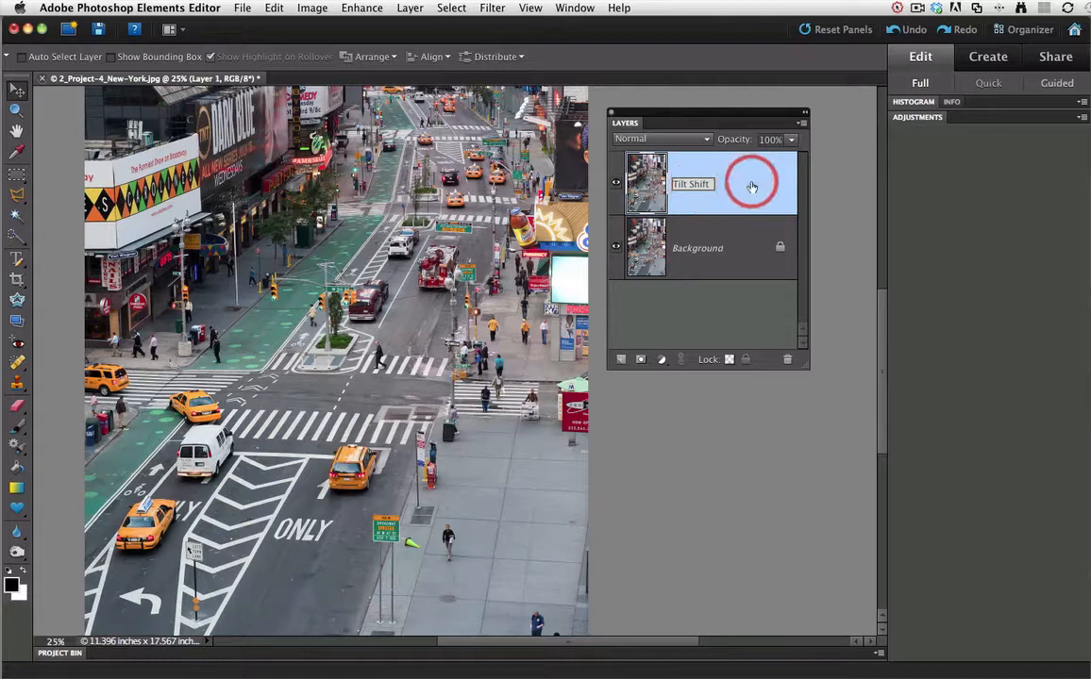
pyautogui.click(752, 190)
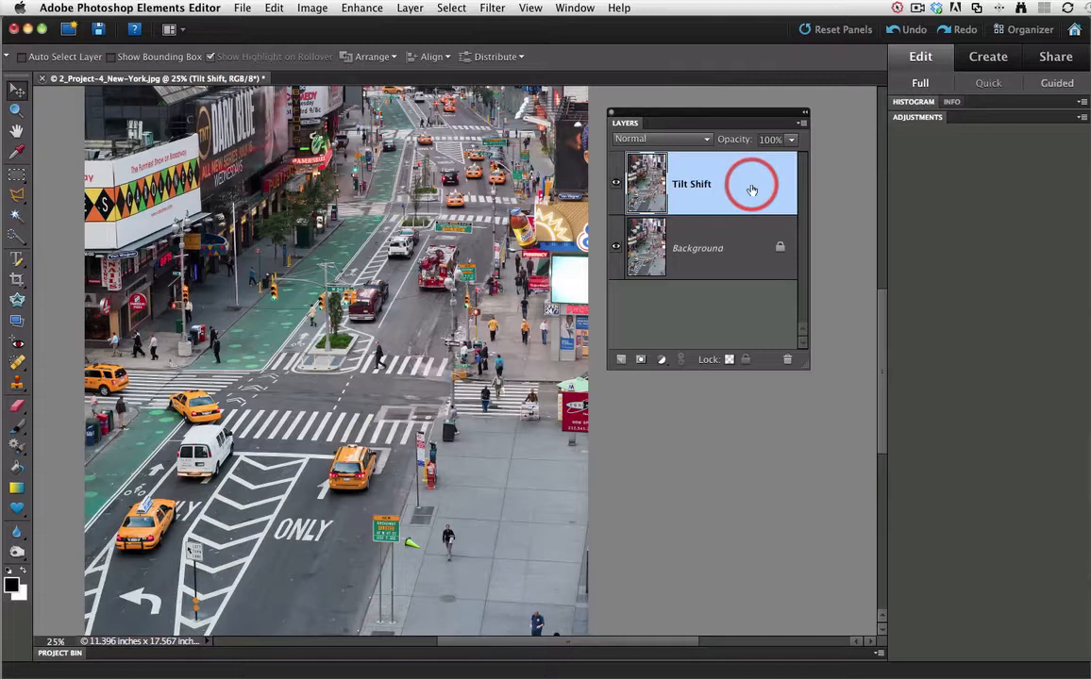
# Apply a Gaussian Blur with a radius of 19.6 pixels to the Tilt Shift layer.
pyautogui.click(493, 9)
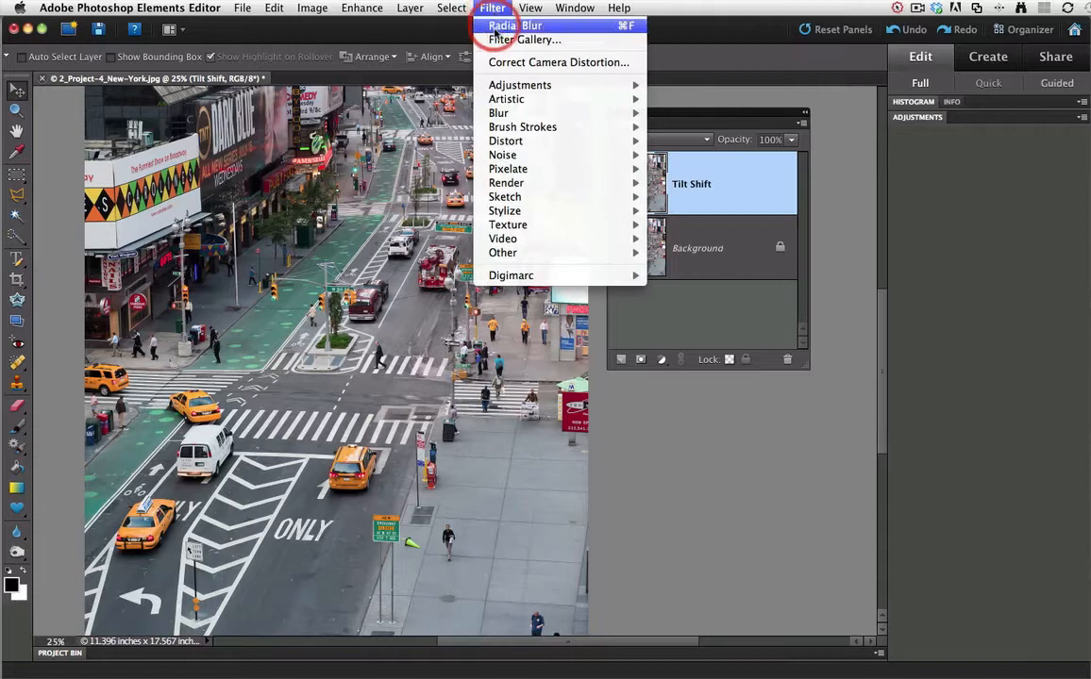
pyautogui.moveTo(515, 115)
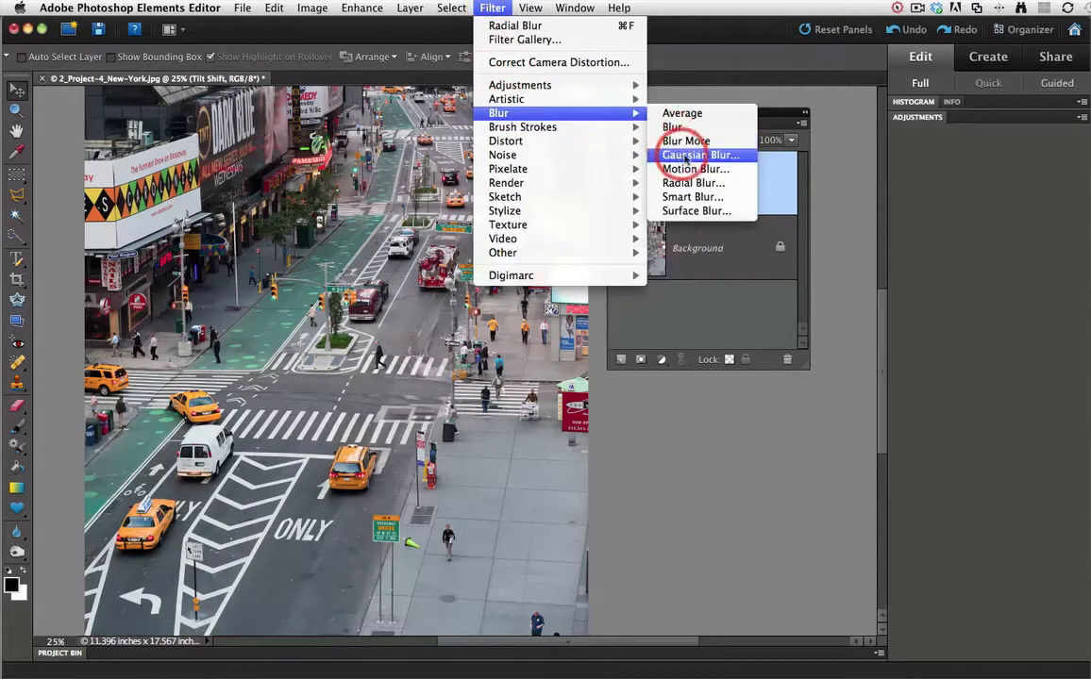
pyautogui.click(687, 154)
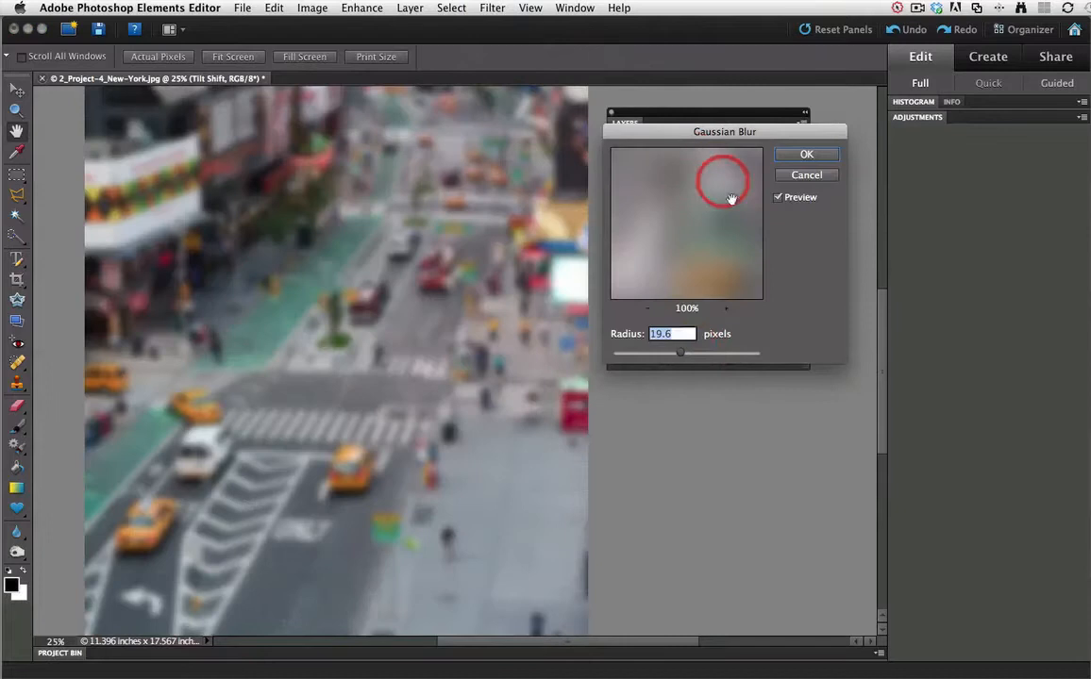
pyautogui.moveTo(681, 354); pyautogui.dragTo(665, 355)
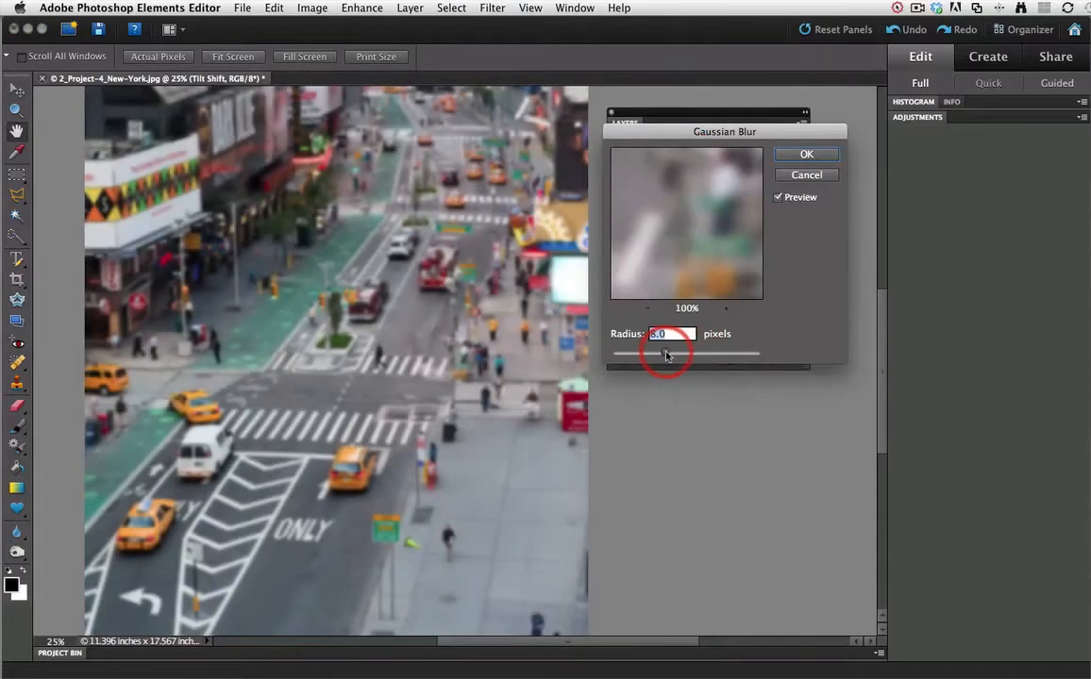
pyautogui.moveTo(665, 355); pyautogui.dragTo(722, 340)
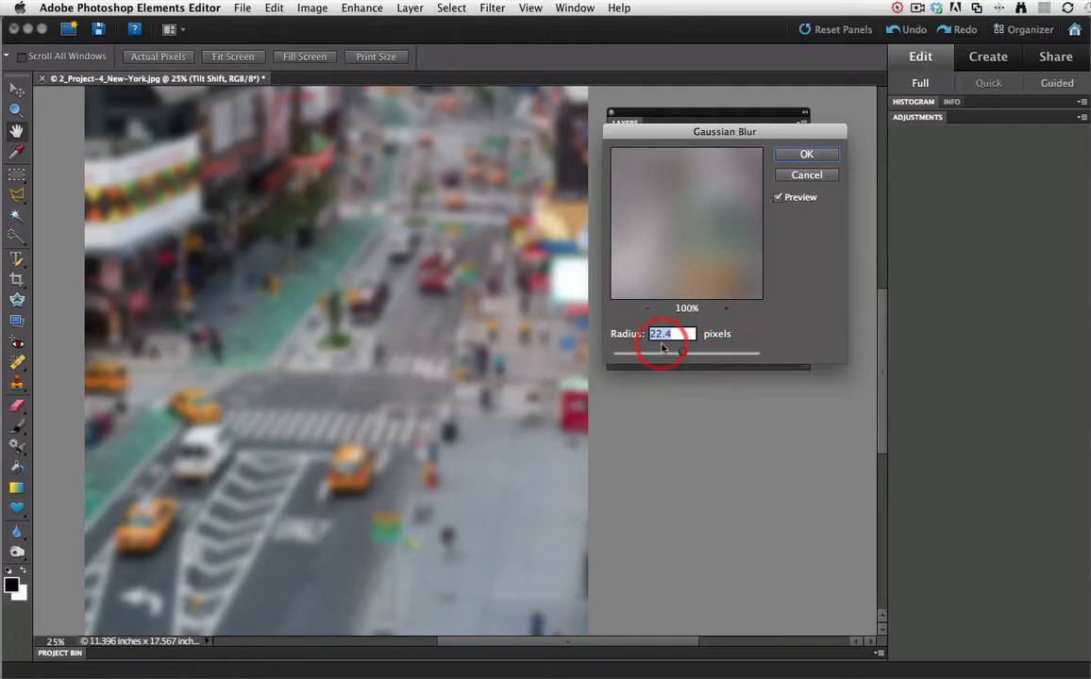
pyautogui.moveTo(679, 353); pyautogui.dragTo(681, 356)
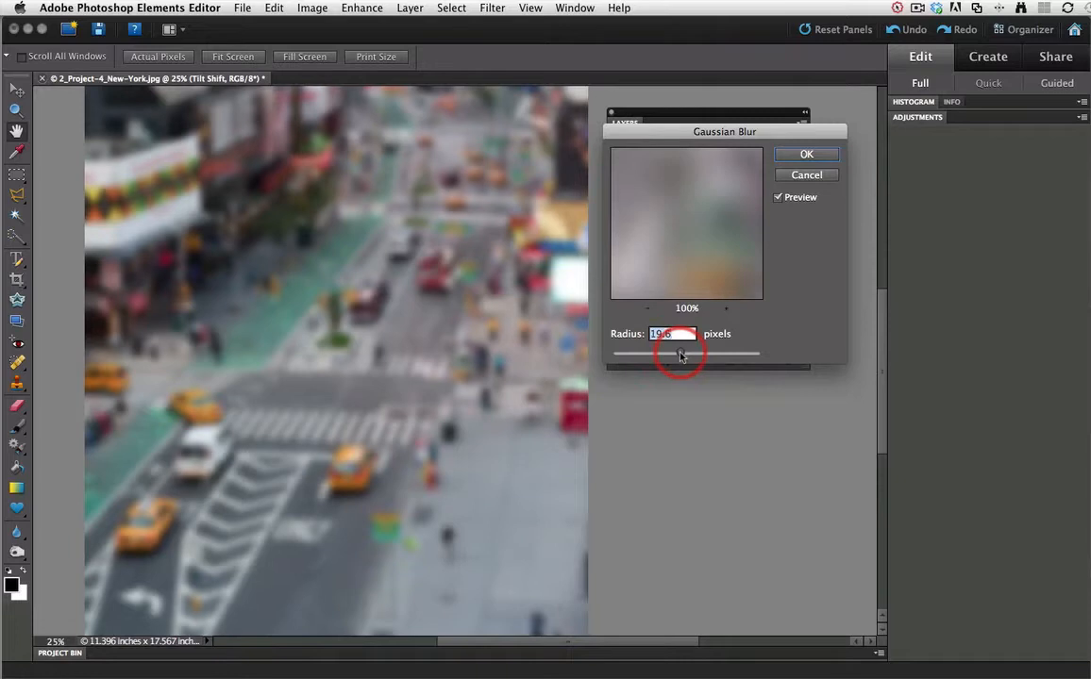
pyautogui.click(807, 156)
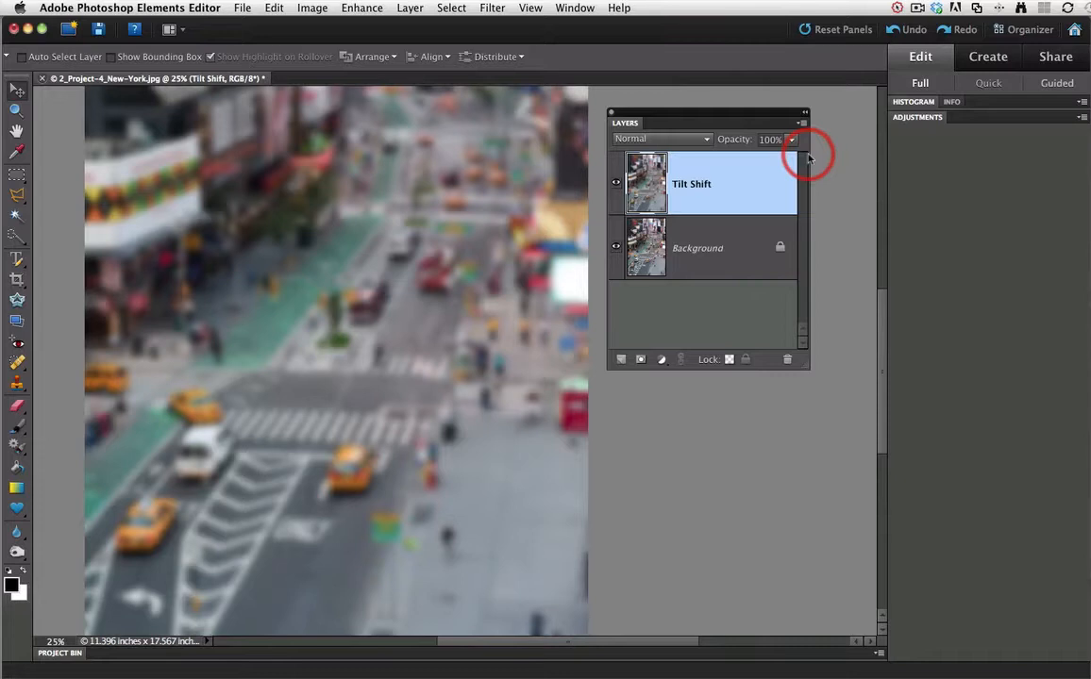
# Add a layer mask to the Tilt Shift layer and draw a reflected Black, White gradient on it from the far crosswalk straight up the street.
pyautogui.click(641, 361)
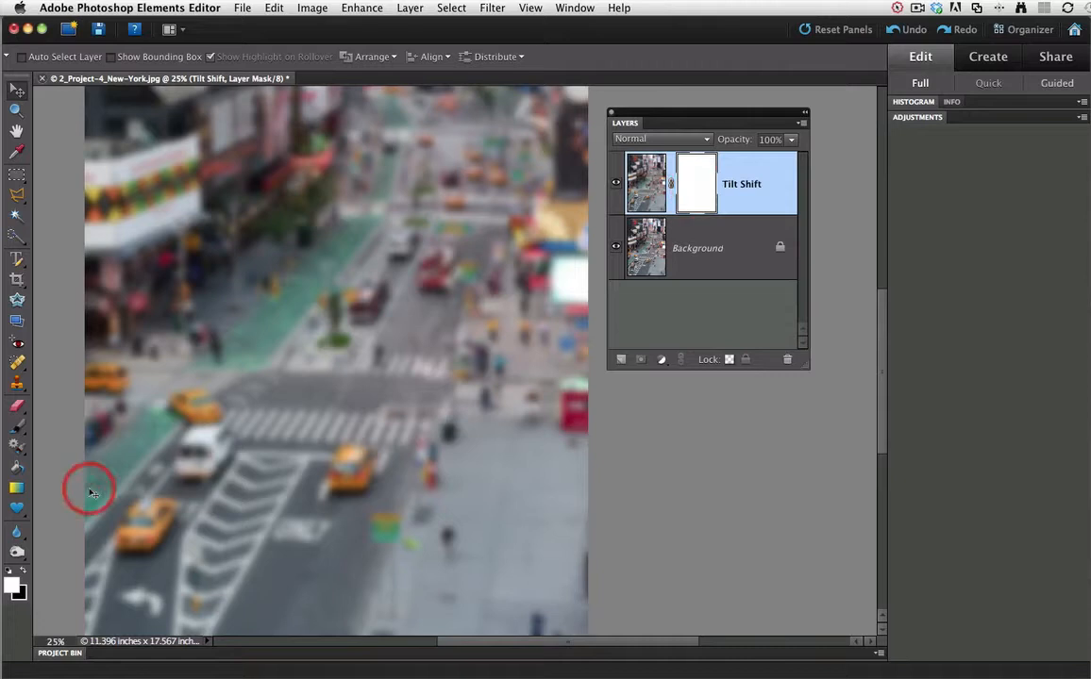
pyautogui.click(16, 491)
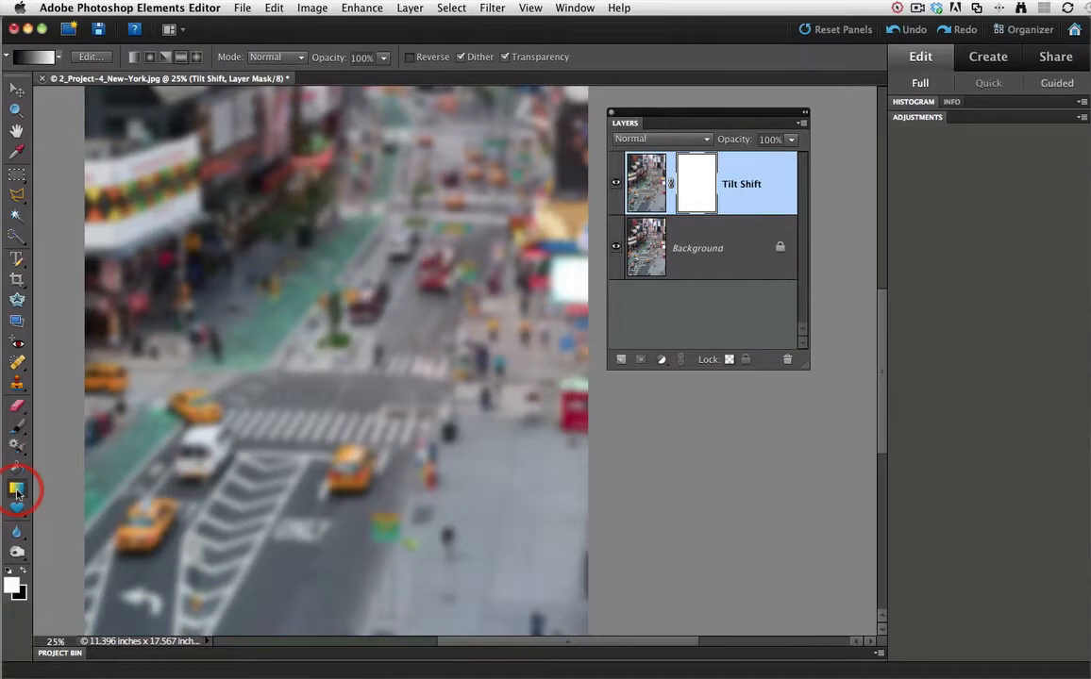
pyautogui.click(58, 57)
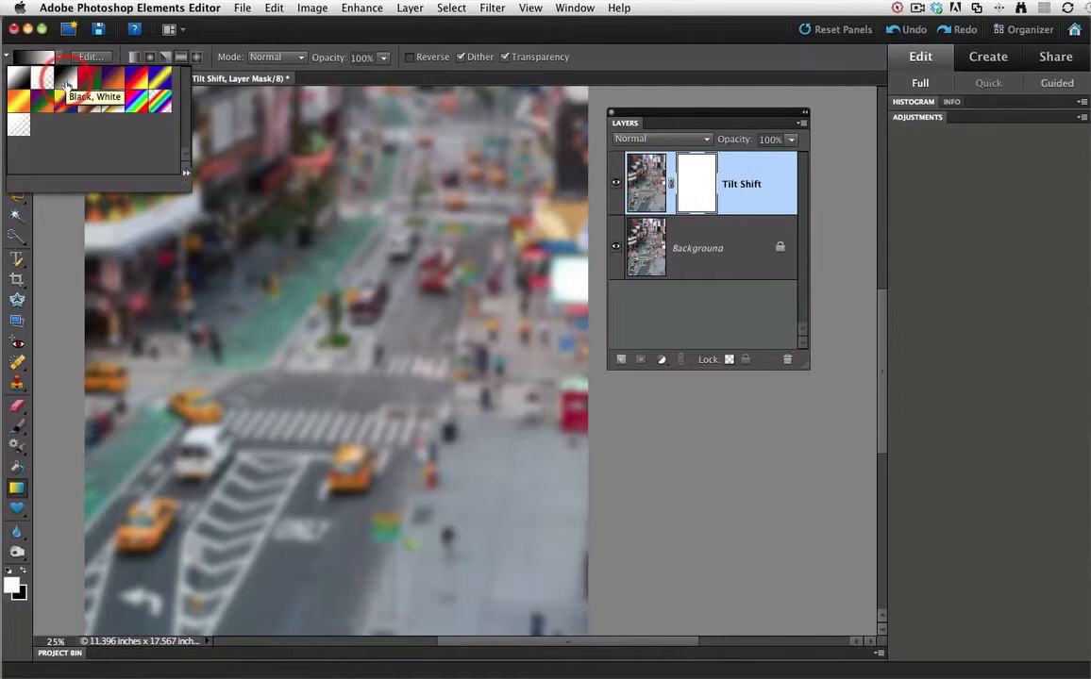
pyautogui.click(66, 85)
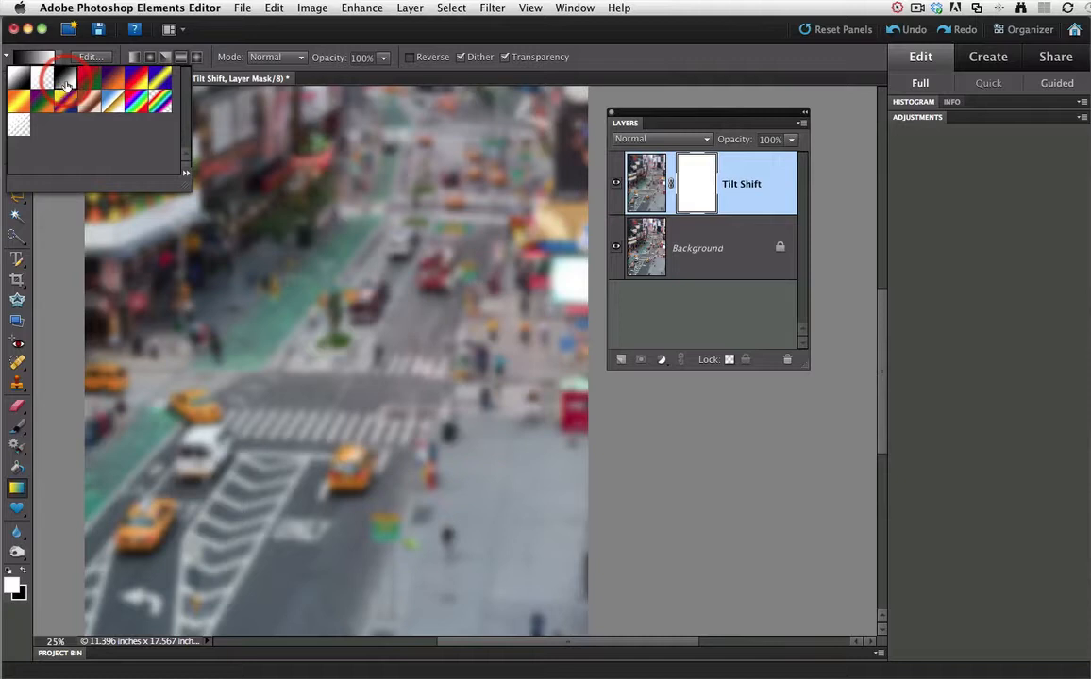
pyautogui.click(136, 58)
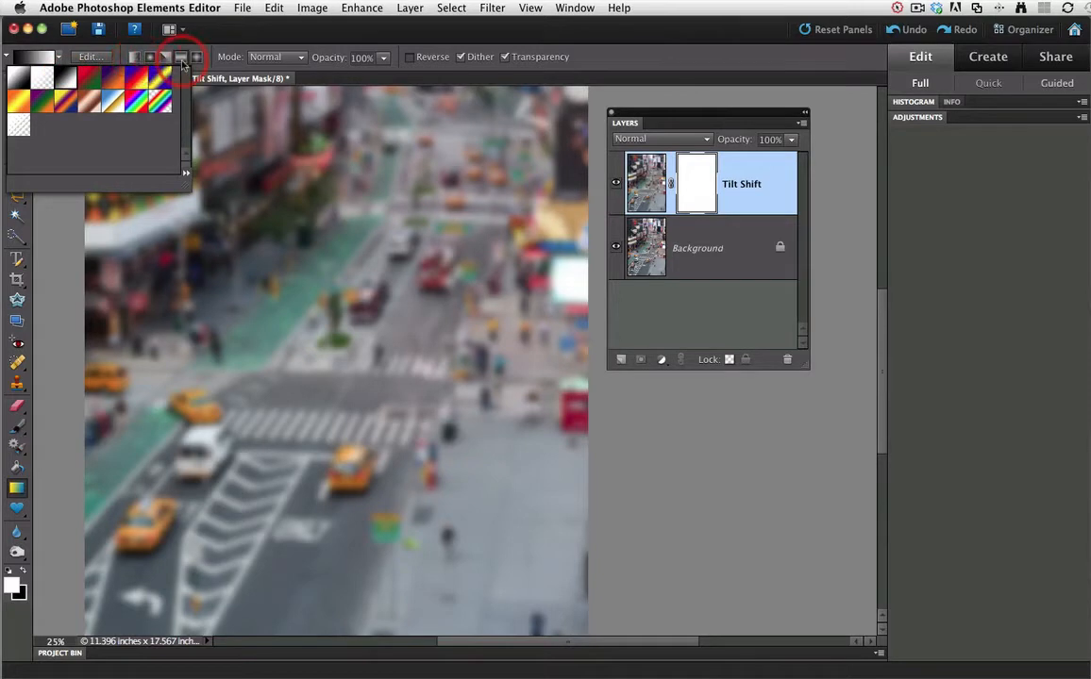
pyautogui.click(182, 59)
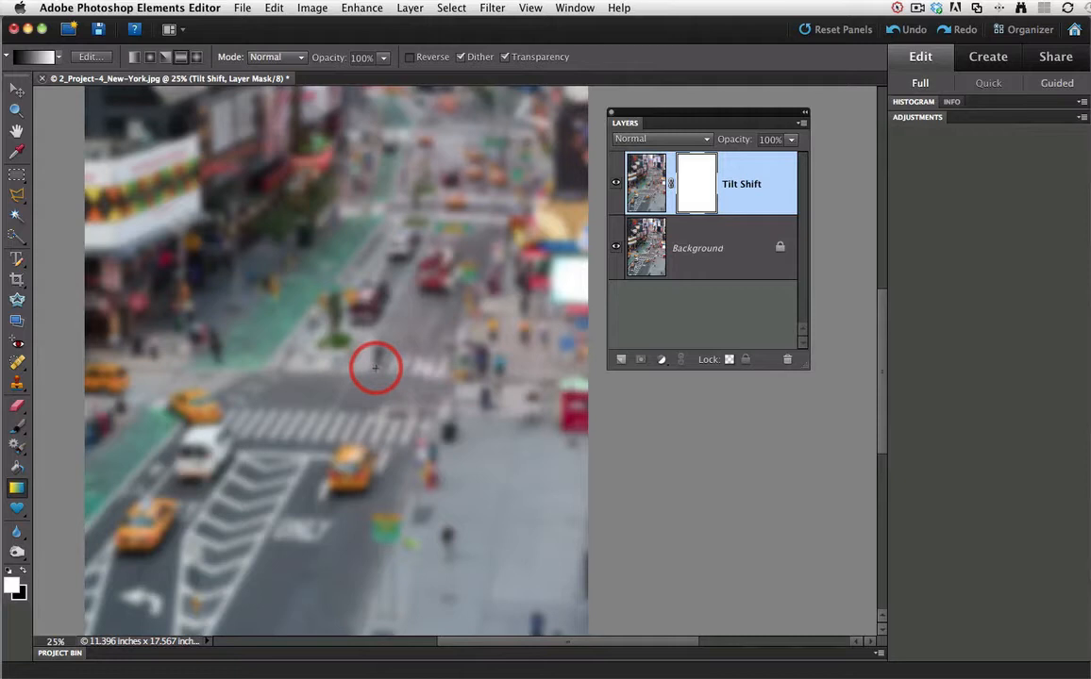
pyautogui.moveTo(375, 368); pyautogui.dragTo(377, 253)
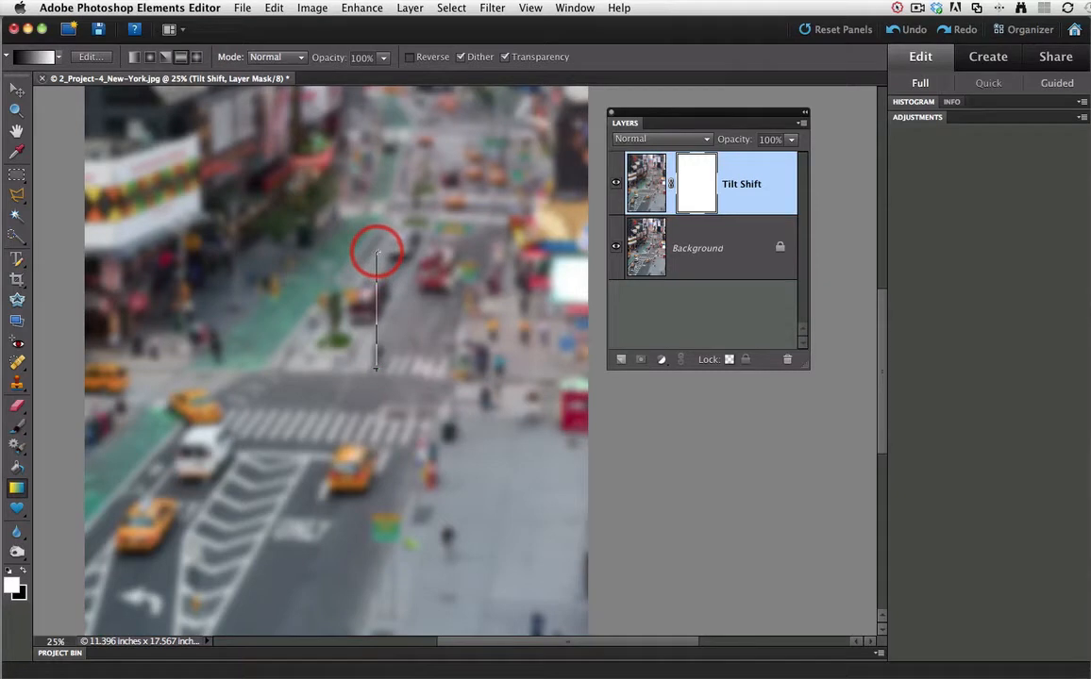
pyautogui.moveTo(377, 253); pyautogui.dragTo(375, 251)
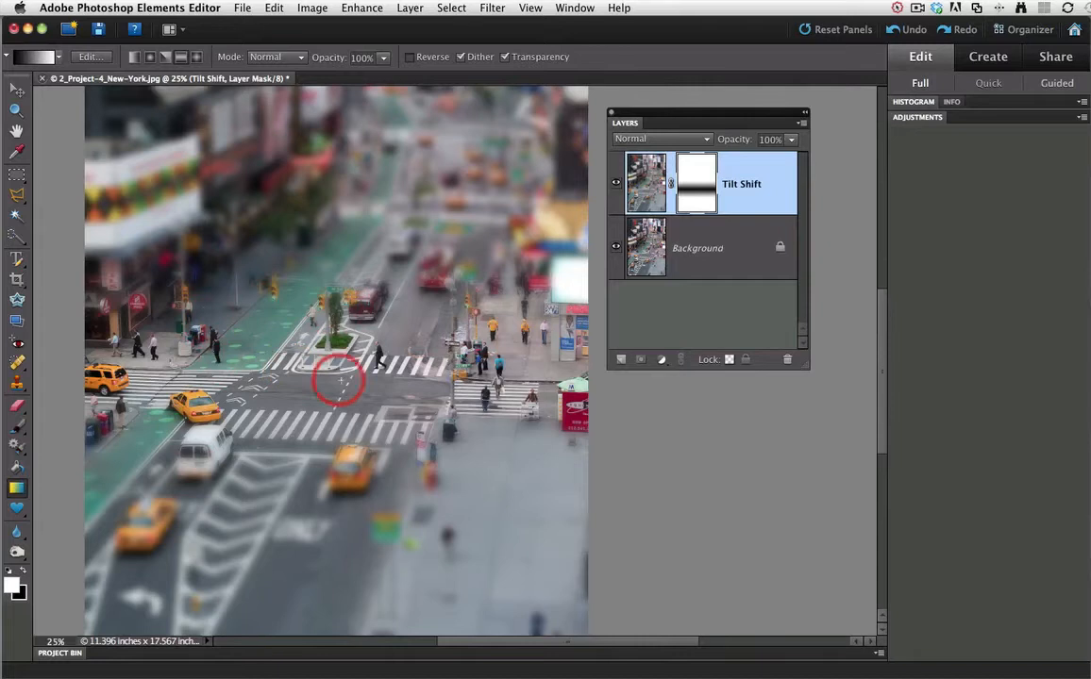
# View the Tilt Shift mask on its own, try the gradient on the layer's image instead of its mask, and undo it.
pyautogui.keyDown('alt'); pyautogui.click(694, 193); pyautogui.keyUp('alt')
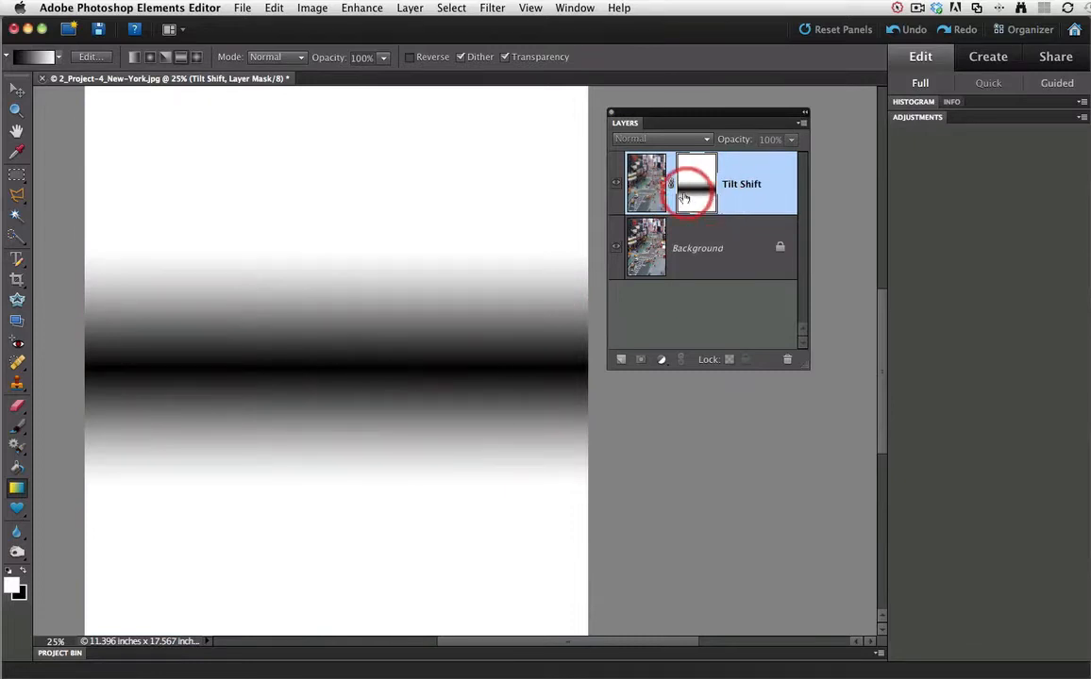
pyautogui.click(642, 193)
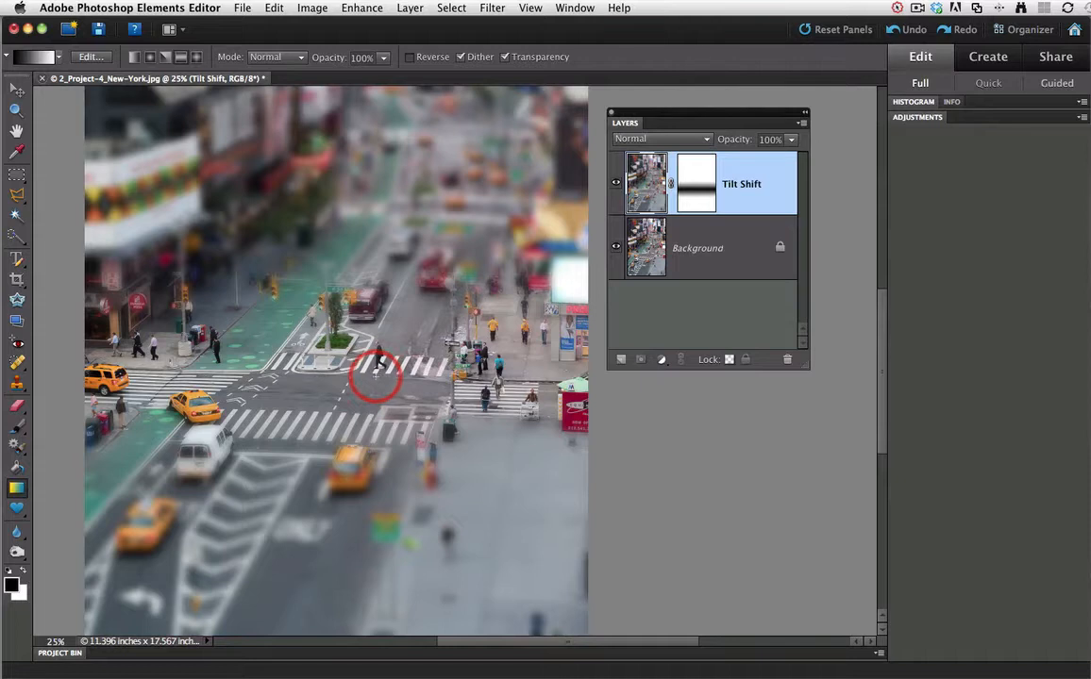
pyautogui.moveTo(376, 374); pyautogui.dragTo(374, 178)
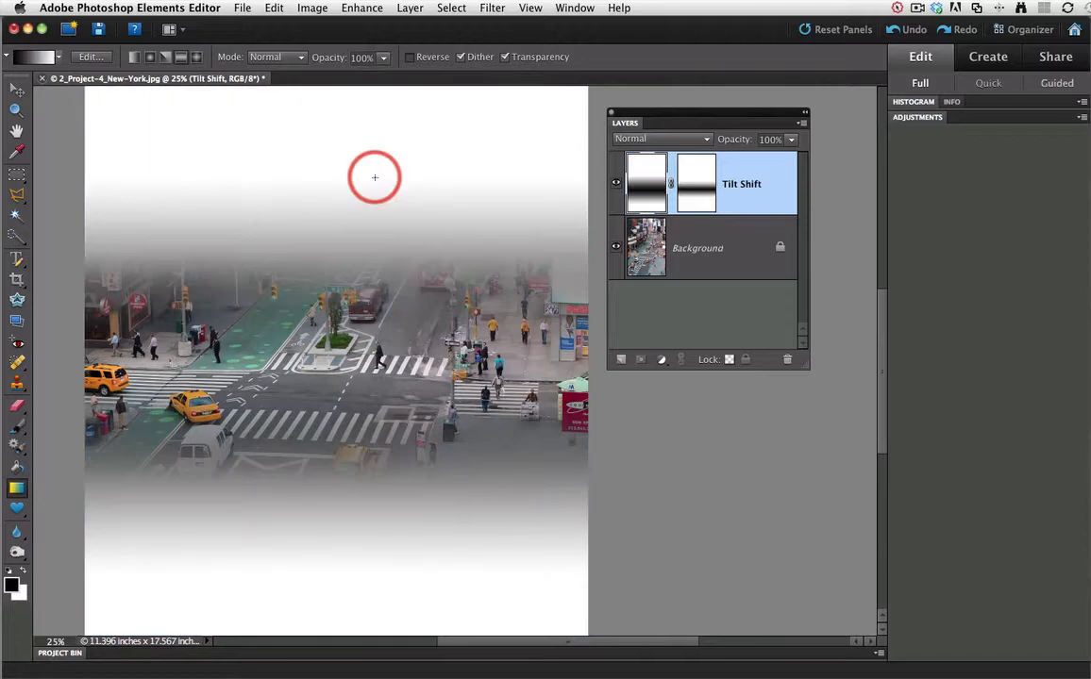
pyautogui.hotkey('ctrl', 'z')
# Redraw the reflected gradient on the Tilt Shift layer mask with a longer upward span from the crosswalk for a wider sharp zone.
pyautogui.click(694, 194)
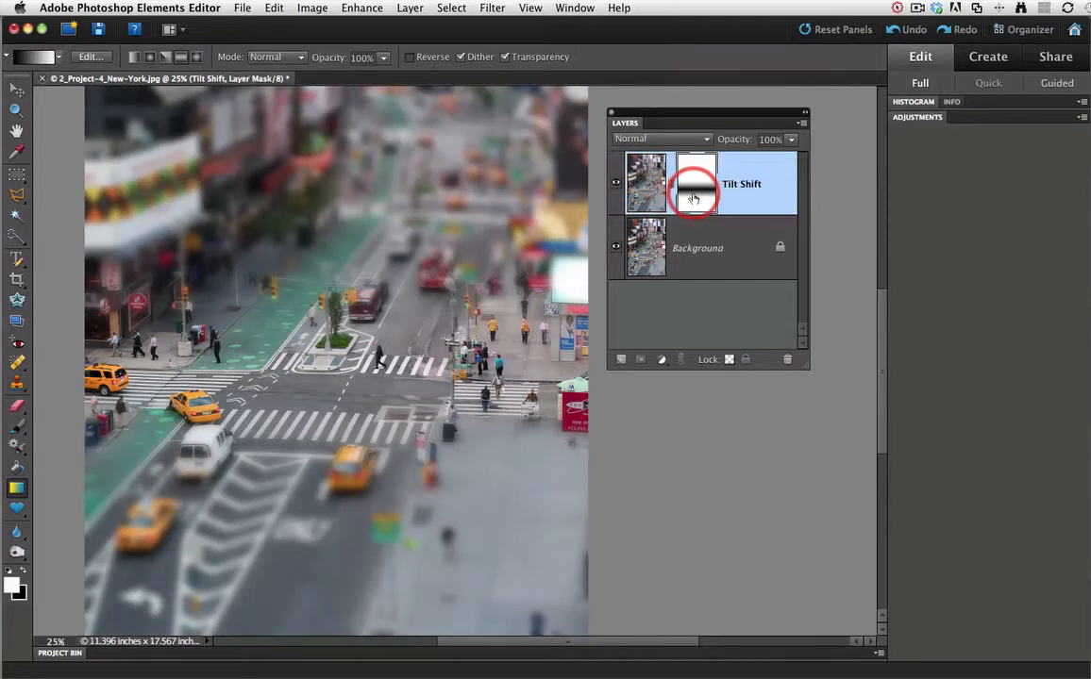
pyautogui.moveTo(370, 365); pyautogui.dragTo(374, 181)
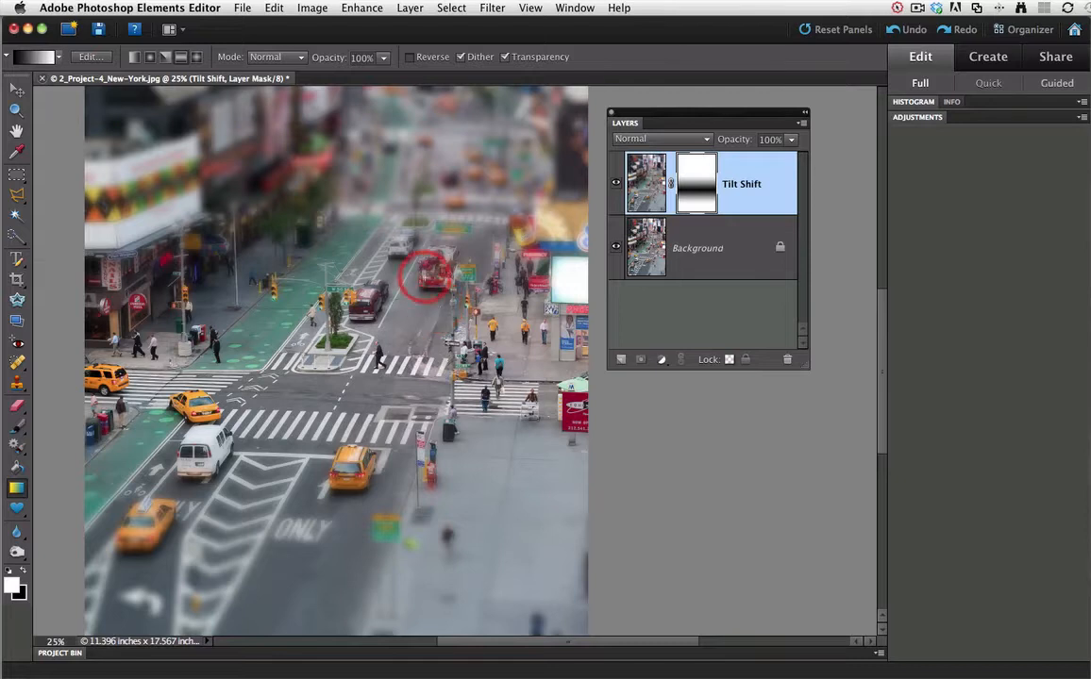
pyautogui.moveTo(403, 214); pyautogui.dragTo(404, 326)
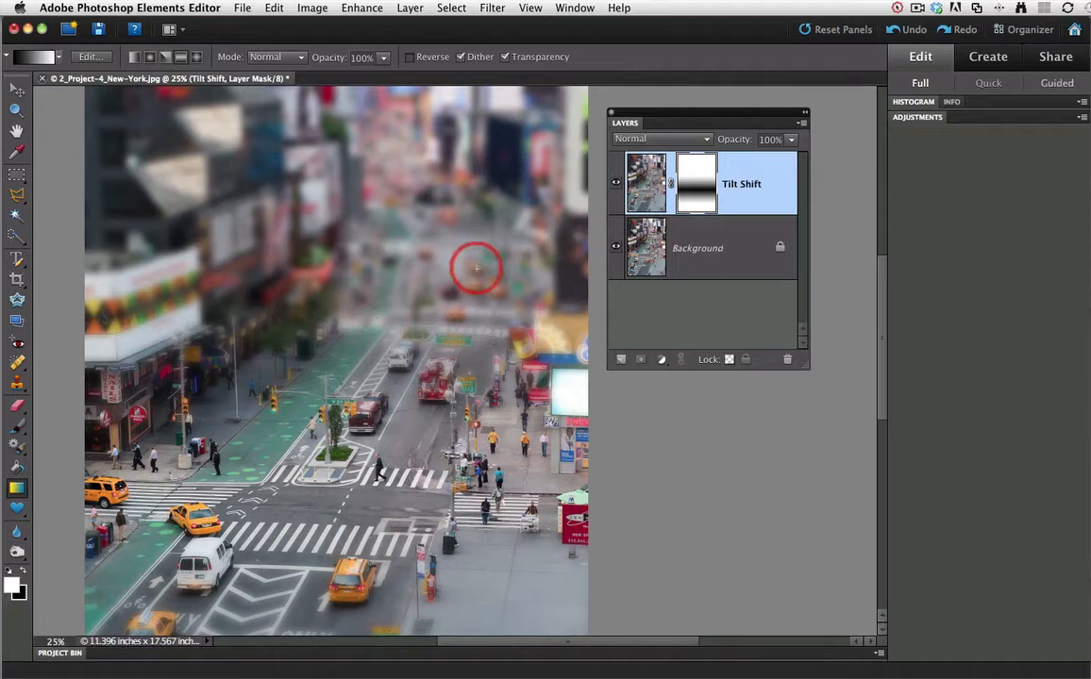
# Add a Brightness/Contrast adjustment layer above the Tilt Shift layer and clip it to that layer.
pyautogui.click(662, 363)
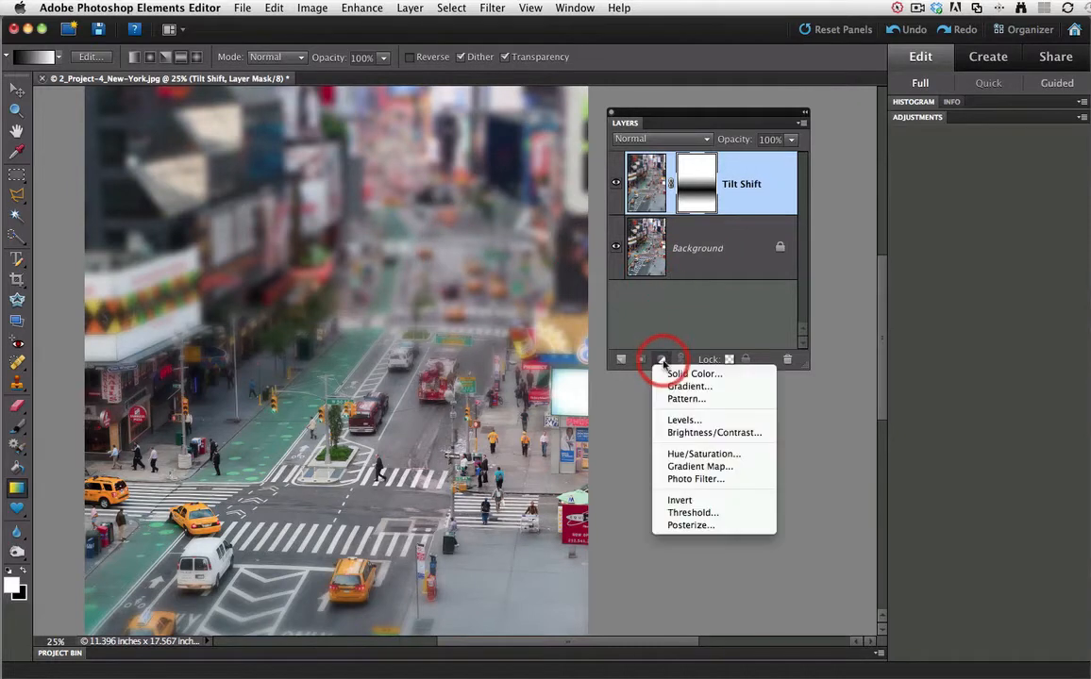
pyautogui.click(676, 433)
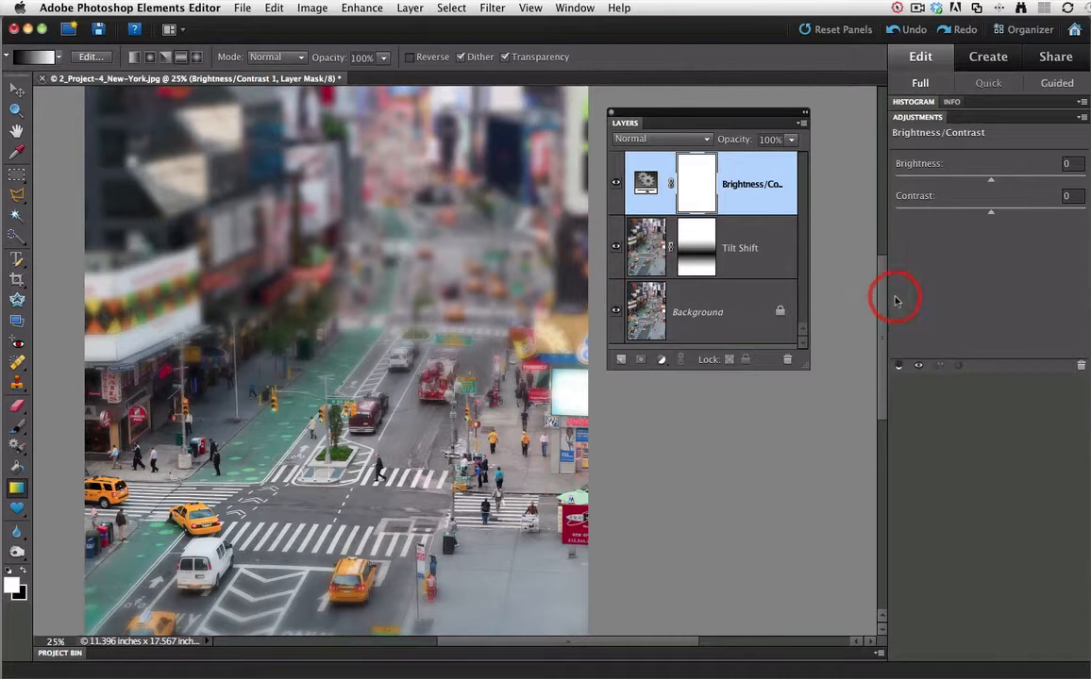
pyautogui.click(898, 367)
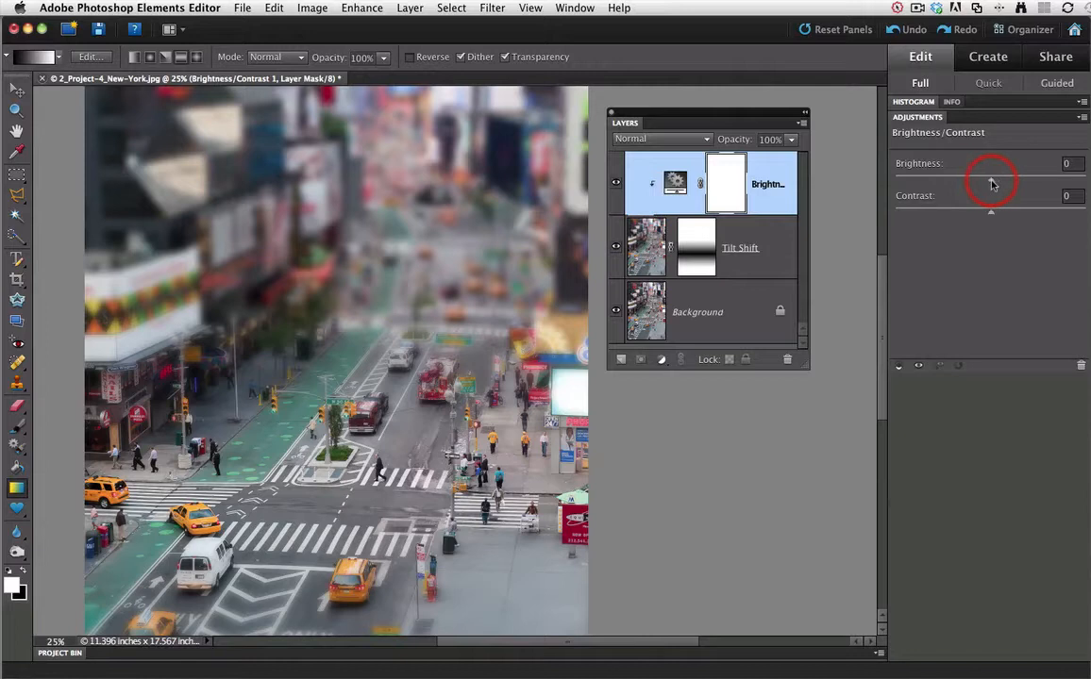
# Set the clipped adjustment layer's Brightness to 16 and Contrast to 35, and check the effect on the whole photo.
pyautogui.moveTo(993, 184); pyautogui.dragTo(1003, 184)
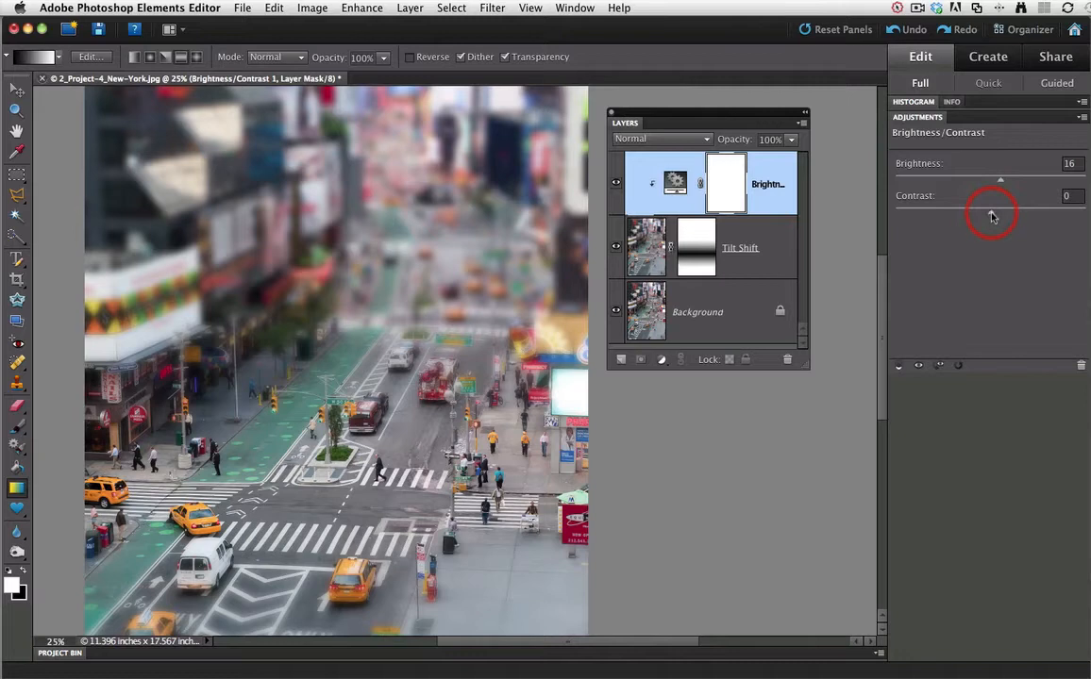
pyautogui.moveTo(990, 217); pyautogui.dragTo(1023, 217)
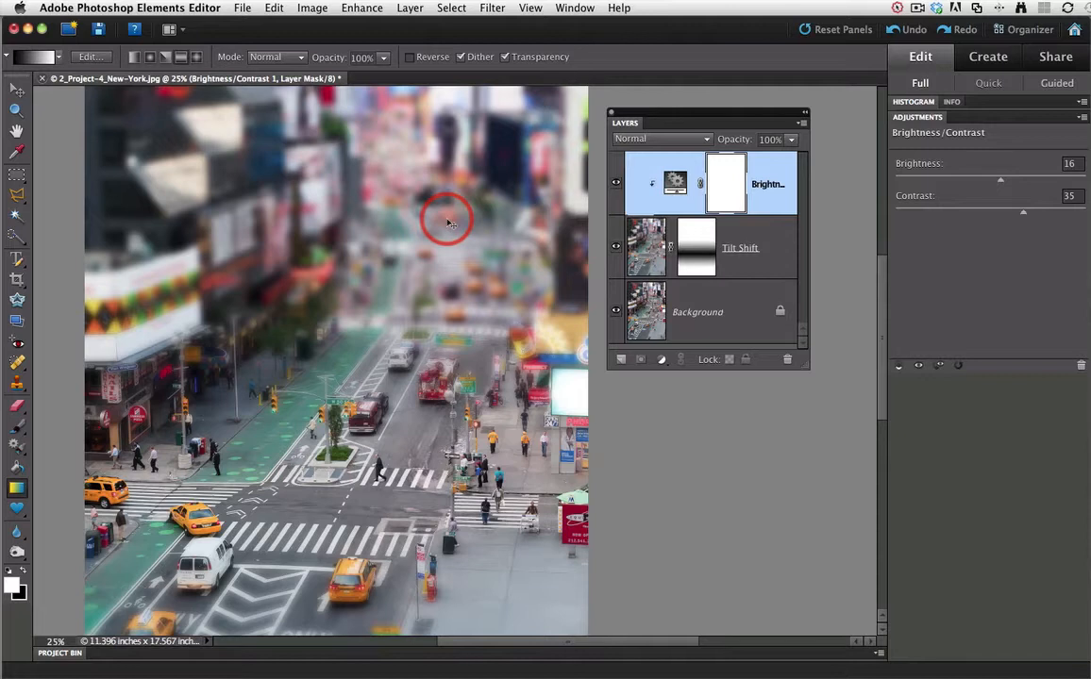
pyautogui.press('super+minus')
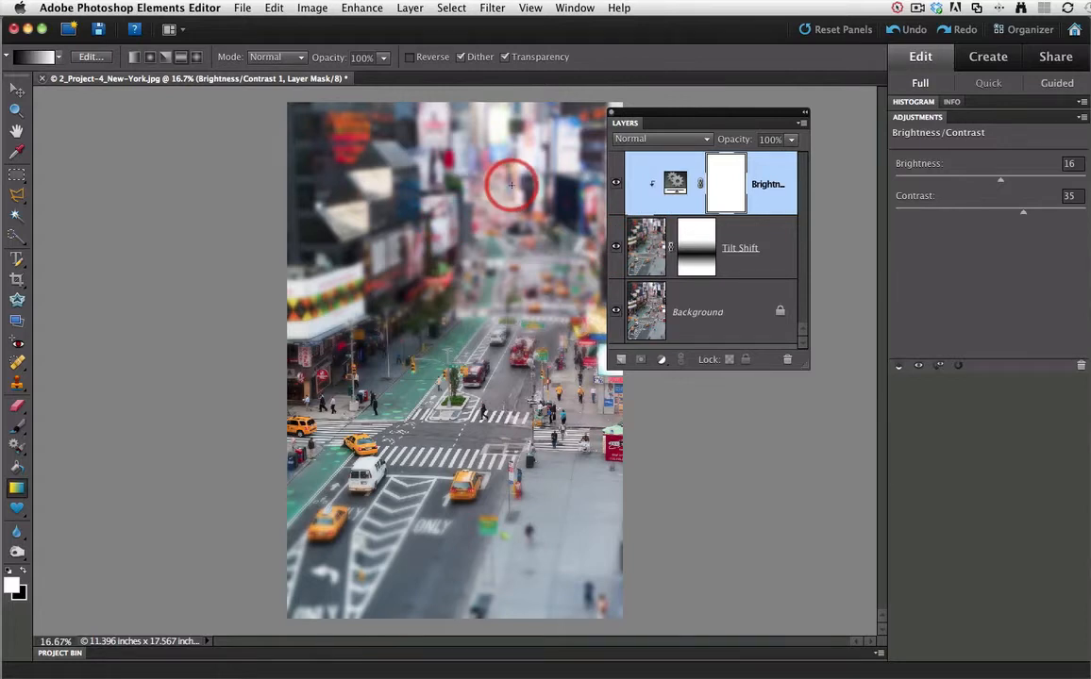
pyautogui.press('super+equal')
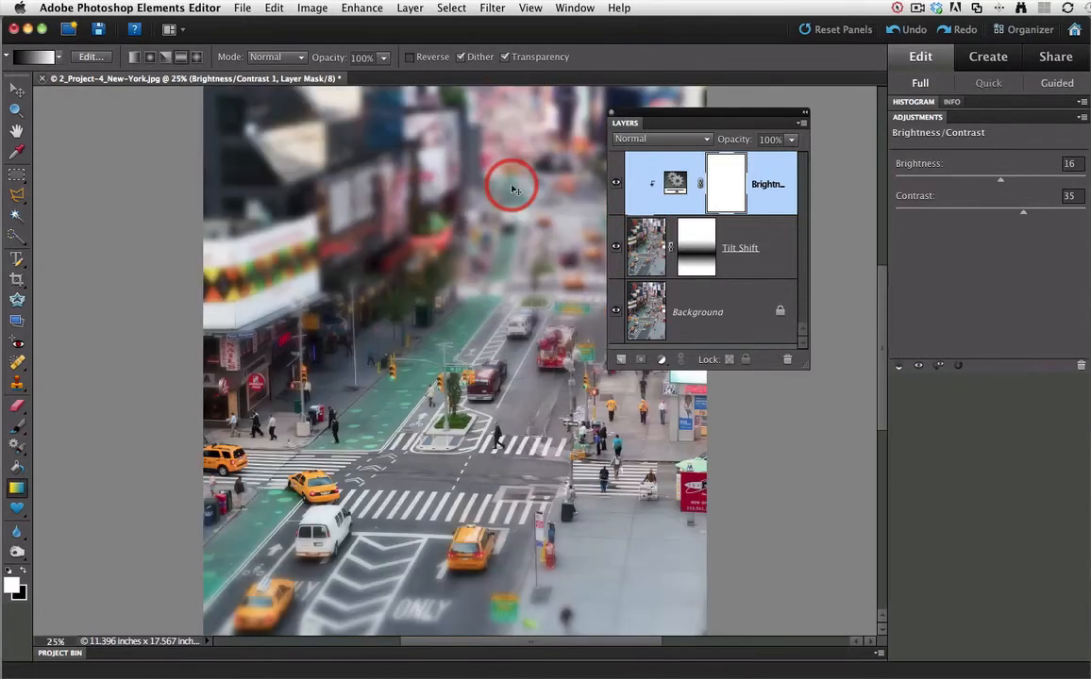
# Unlink the Tilt Shift layer mask from its image and move only the mask straight up to shift the sharp zone farther up the street.
pyautogui.moveTo(513, 449); pyautogui.dragTo(412, 400)
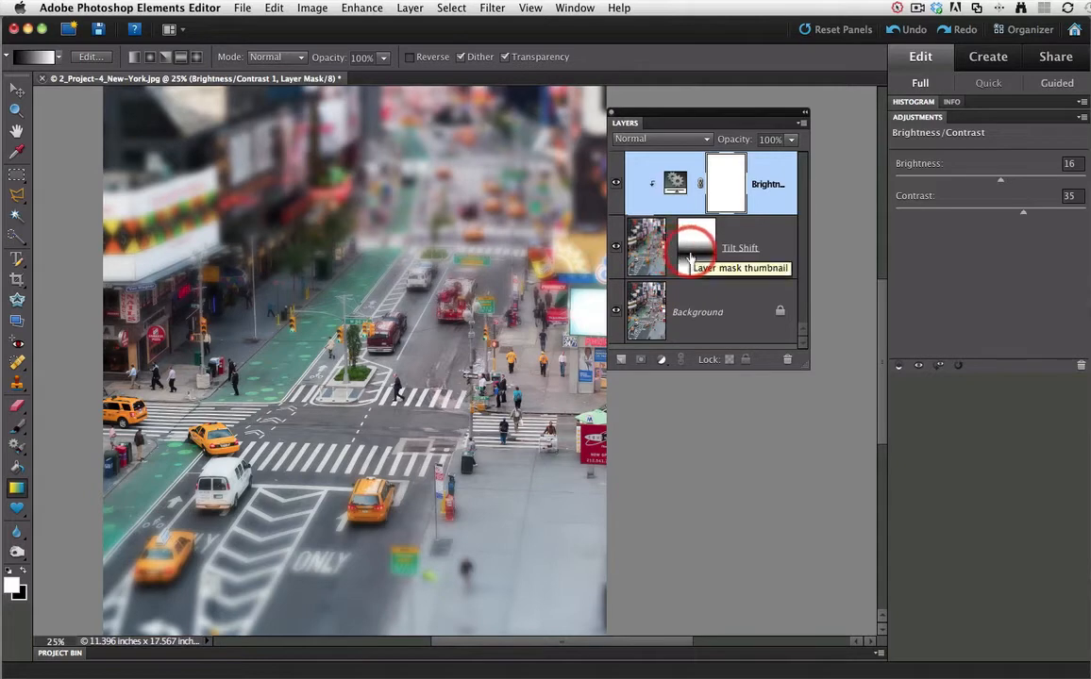
pyautogui.click(690, 257)
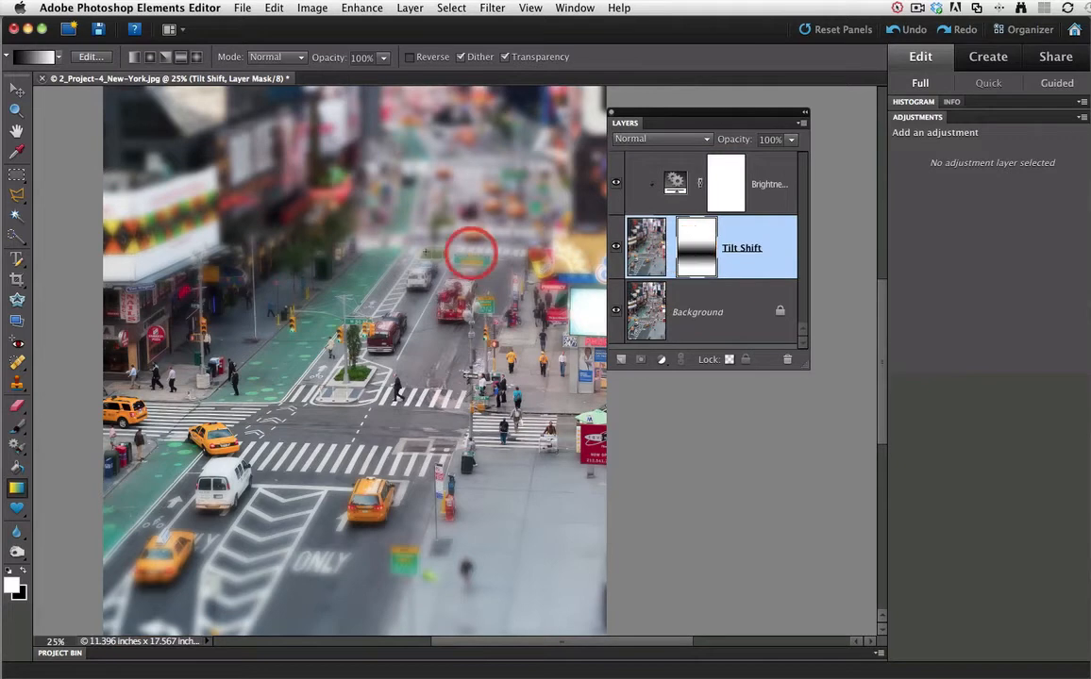
pyautogui.click(17, 91)
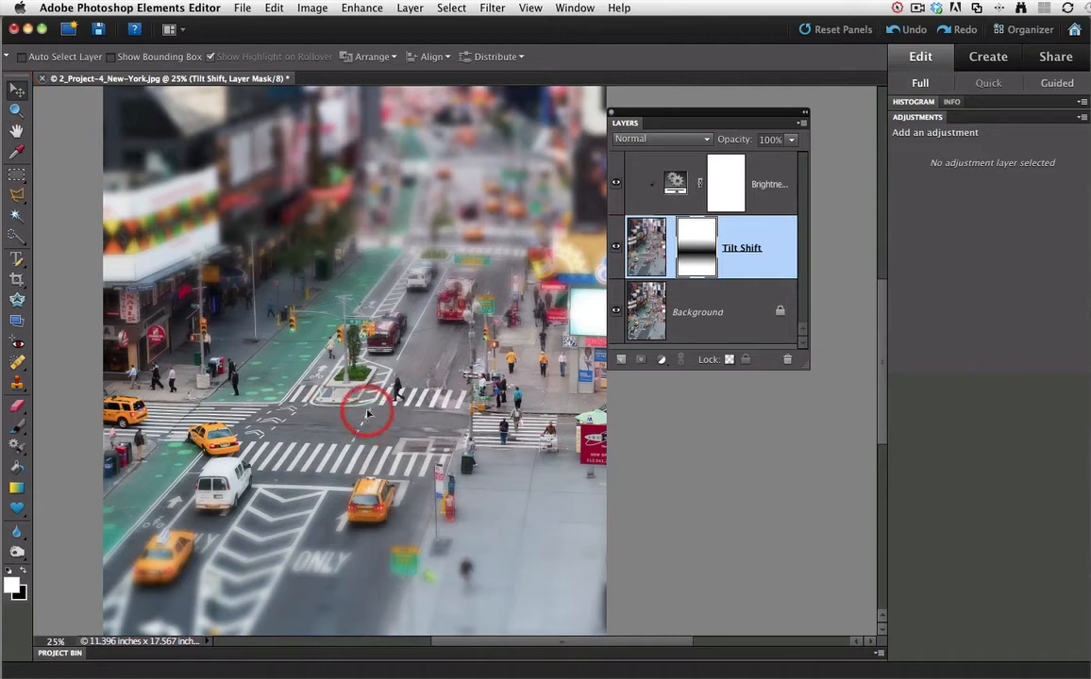
pyautogui.moveTo(368, 414); pyautogui.dragTo(365, 258)
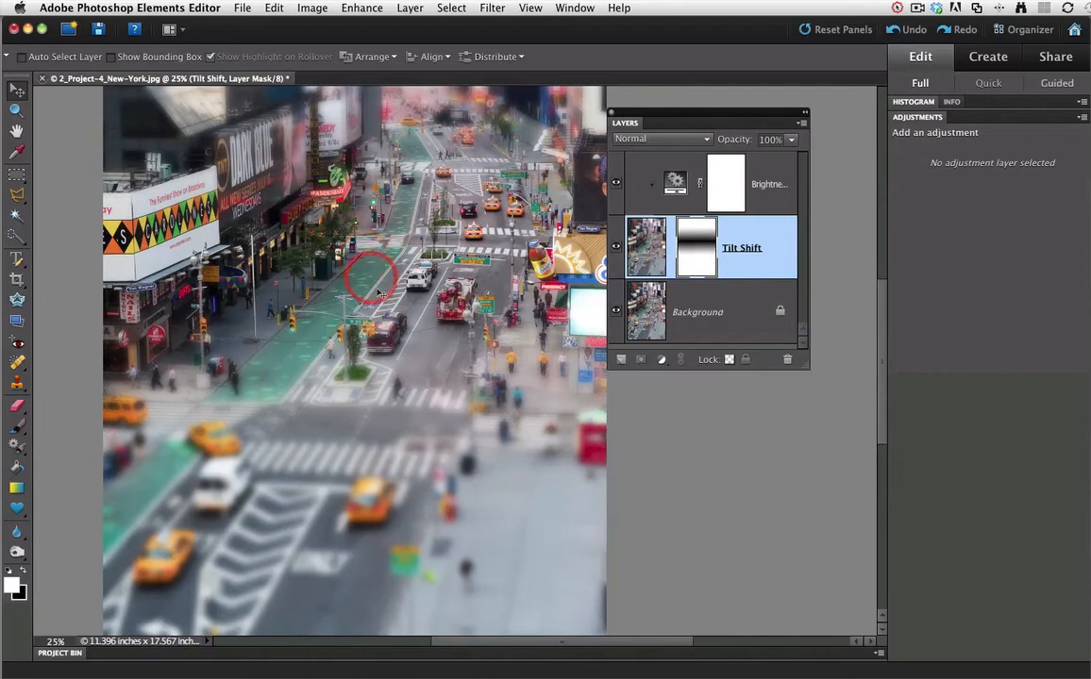